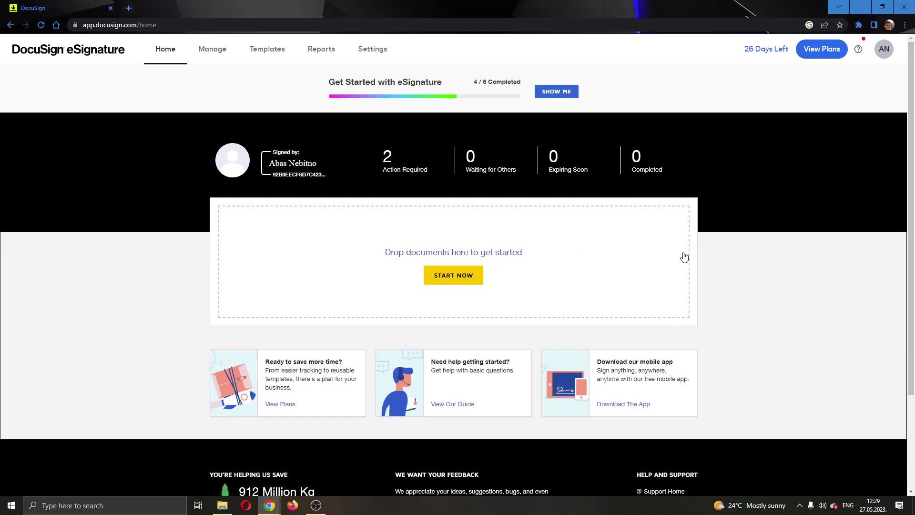
# Step: Upload file-sample_500kB.docx from Downloads into a new envelope
pyautogui.click(557, 252)
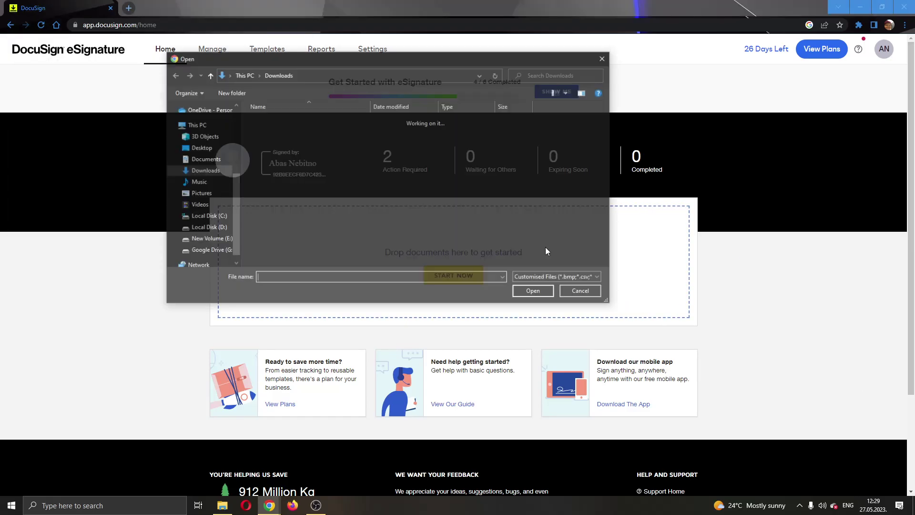
pyautogui.click(318, 143)
pyautogui.doubleClick(319, 142)
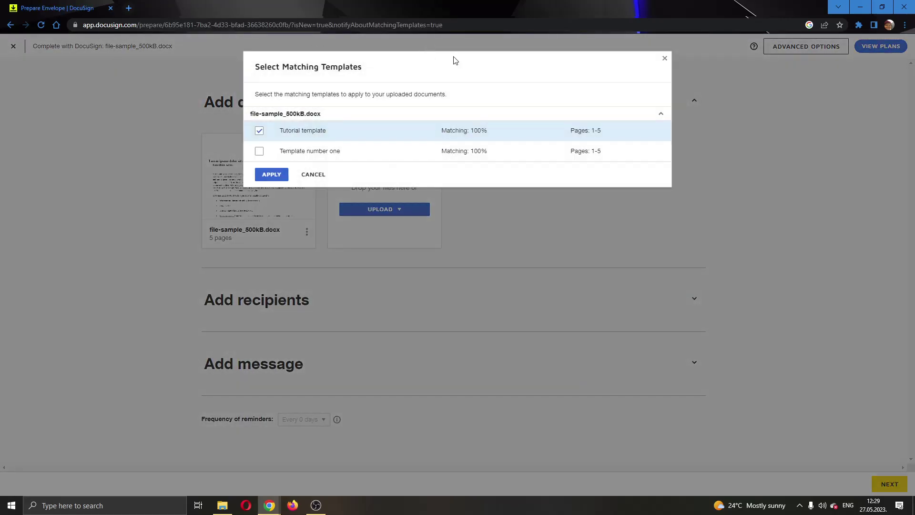
# Step: Skip the suggested templates and add the autocompleted recipient as signer
pyautogui.click(661, 59)
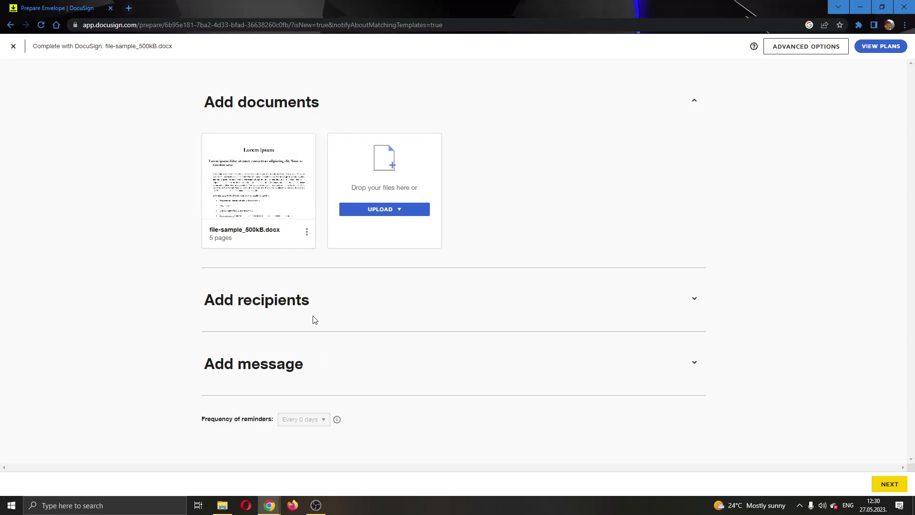
pyautogui.click(327, 306)
pyautogui.click(275, 418)
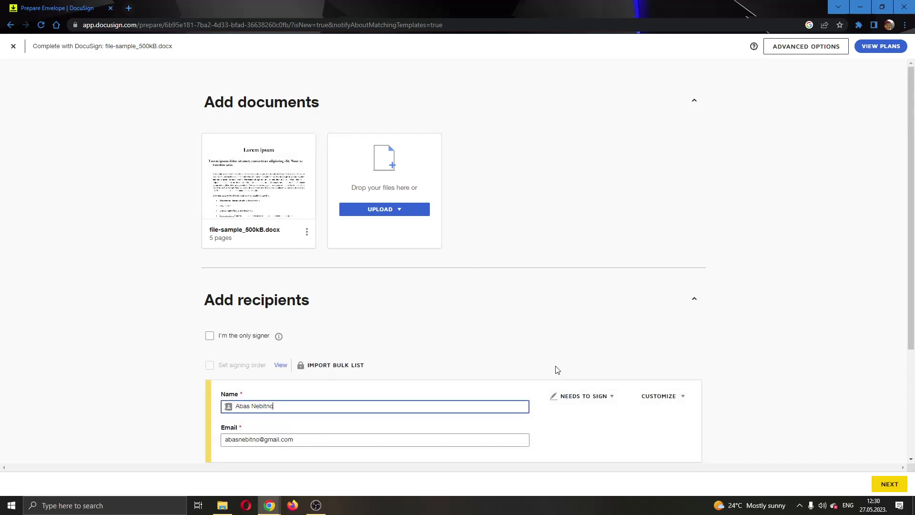
pyautogui.scroll(-2, 457, 286)
pyautogui.scroll(-1, 821, 261)
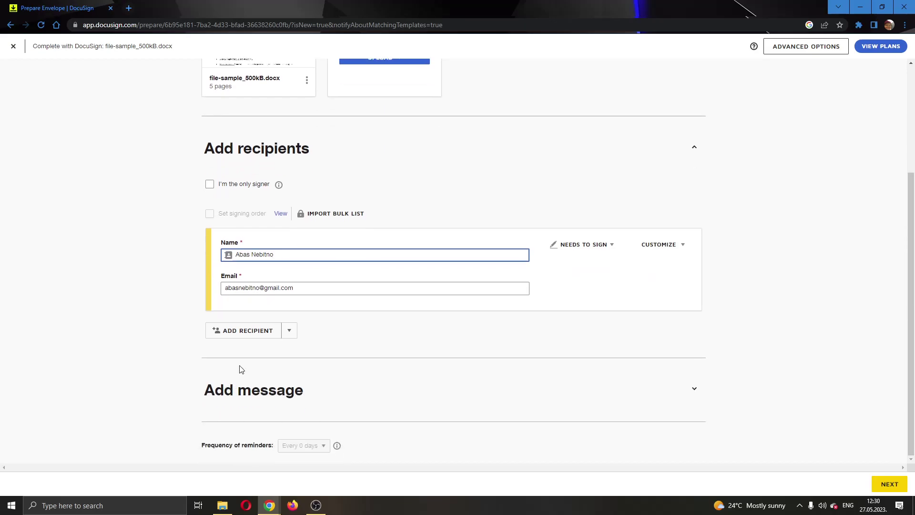
pyautogui.scroll(3, 723, 362)
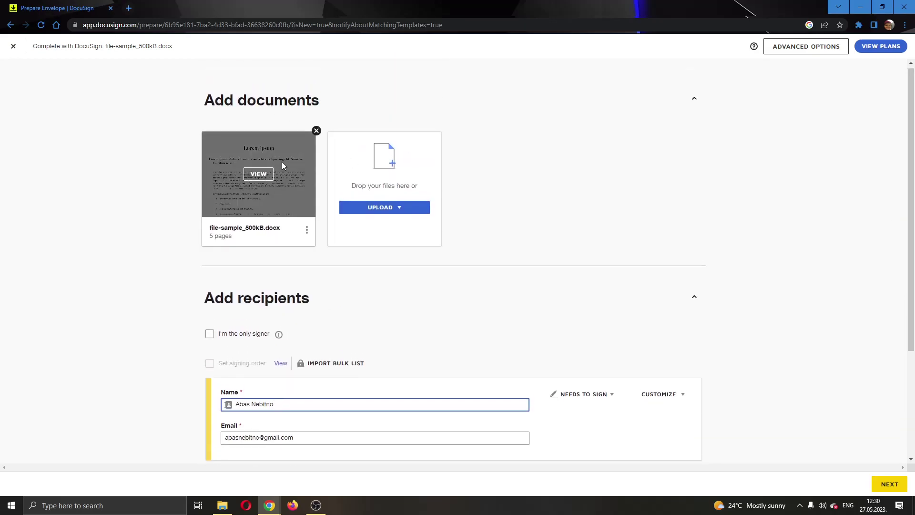
pyautogui.scroll(-2, 458, 286)
pyautogui.scroll(-1, 457, 286)
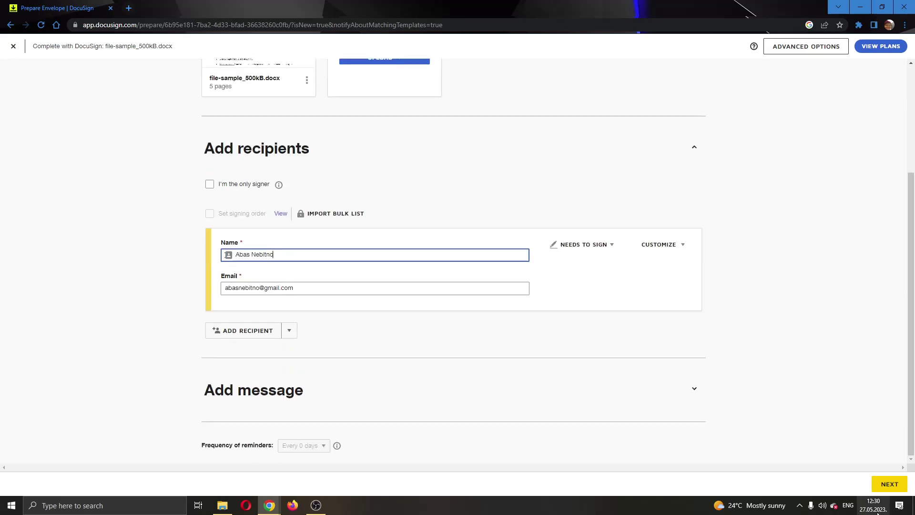
pyautogui.click(898, 485)
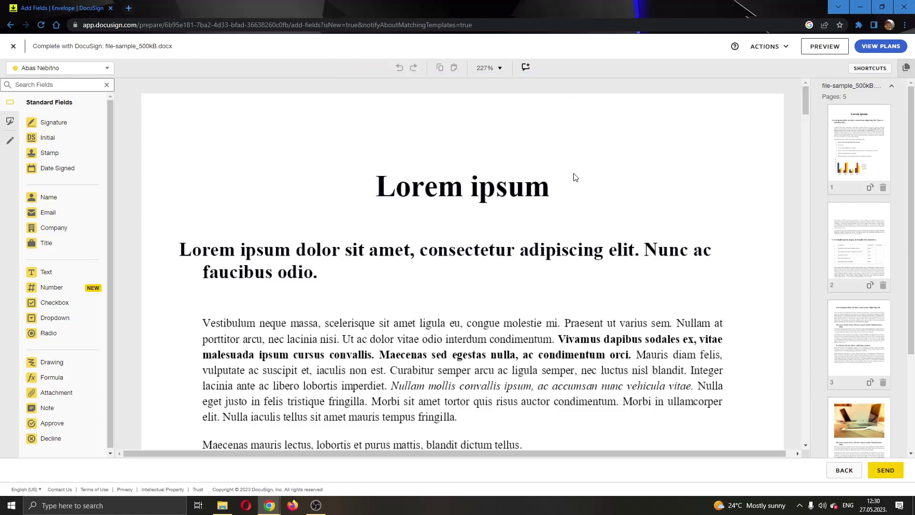
# Step: Drop an Attachment field at page 1's top-left, beside the Lorem ipsum title
pyautogui.click(562, 85)
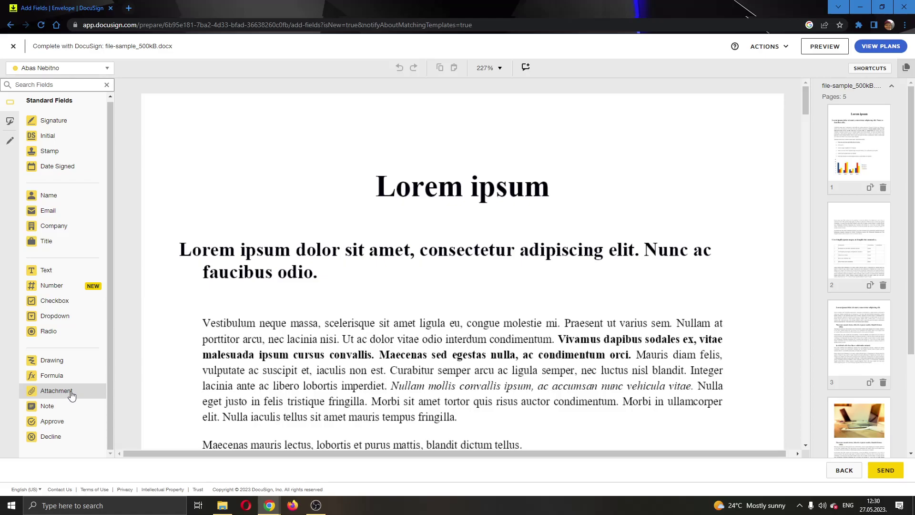
pyautogui.moveTo(72, 393); pyautogui.dragTo(156, 109)
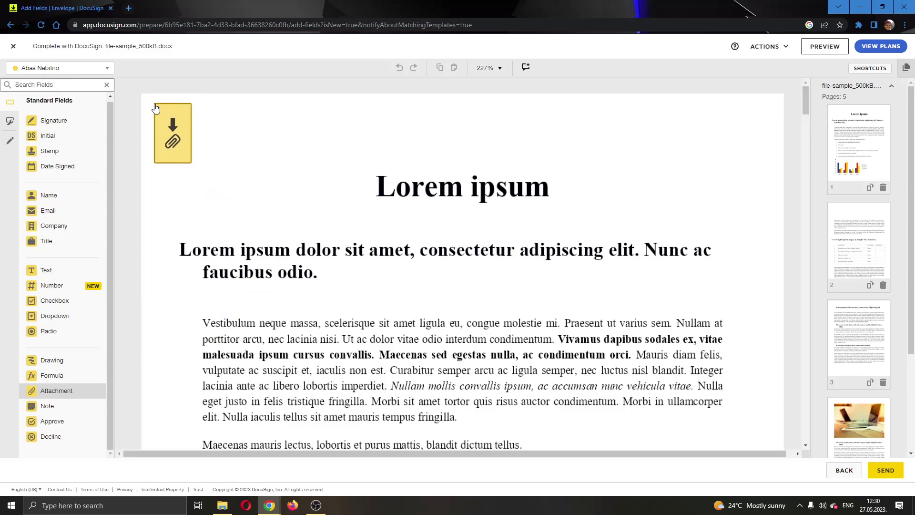
pyautogui.moveTo(155, 108); pyautogui.dragTo(161, 109)
pyautogui.click(245, 133)
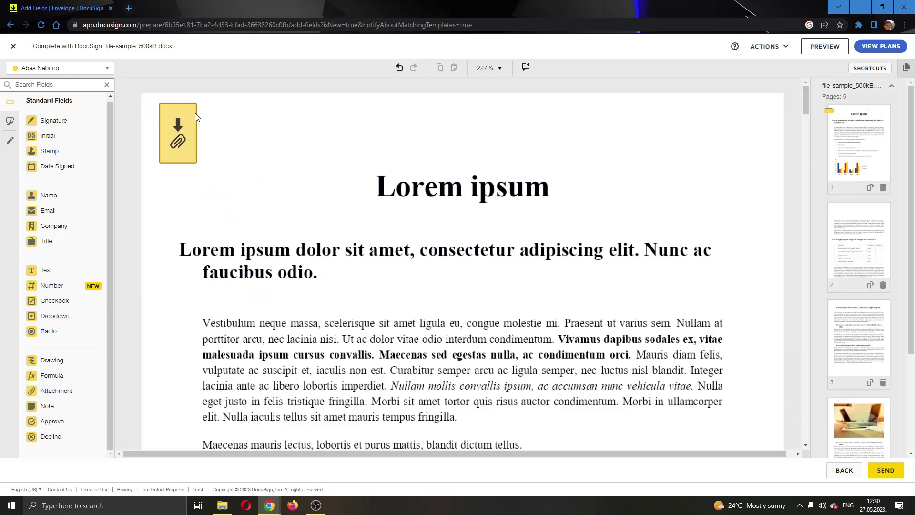